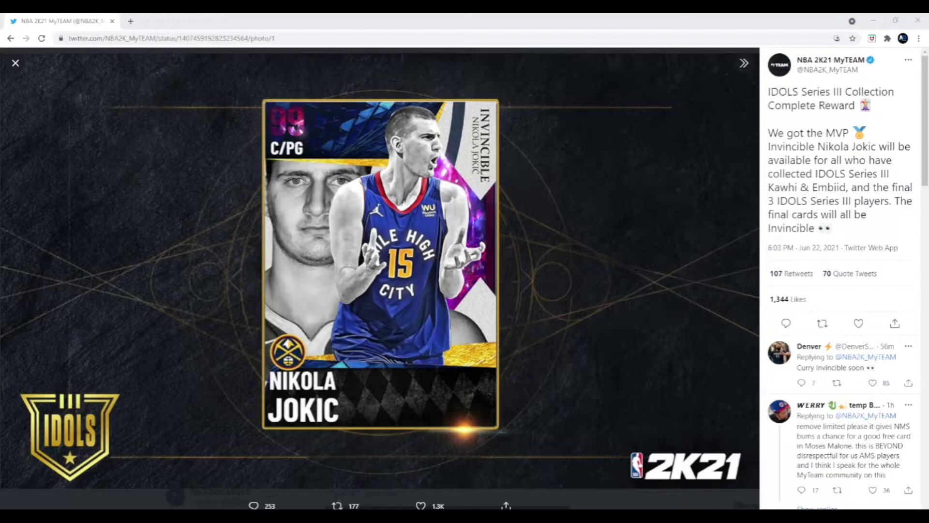
Close the enlarged Jokic card photo to return to the NBA 2K21 MyTEAM timeline.
click(15, 63)
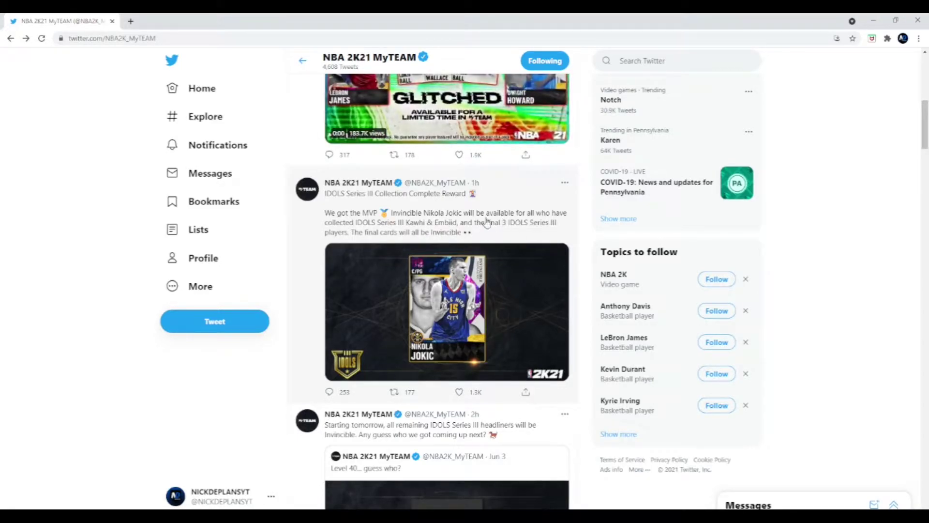
scroll(456, 242, down, 1)
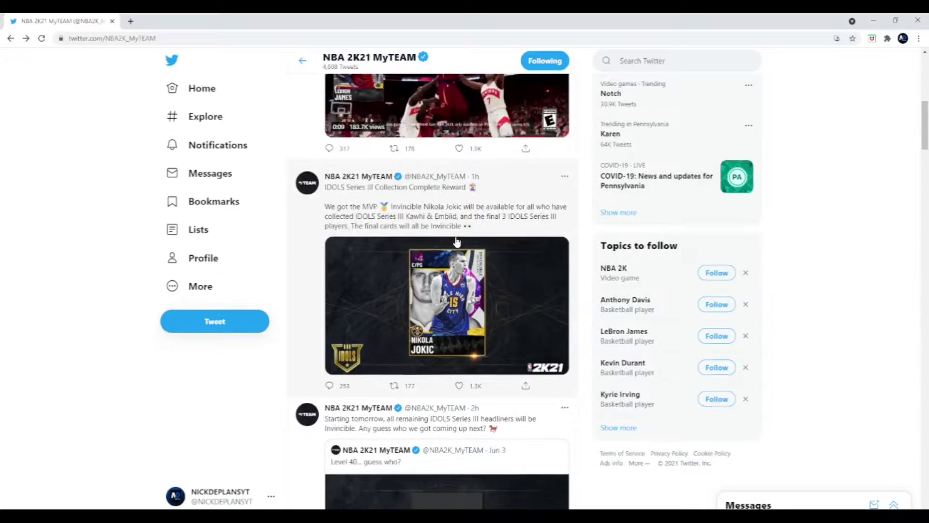
scroll(456, 242, down, 5)
scroll(459, 217, up, 1)
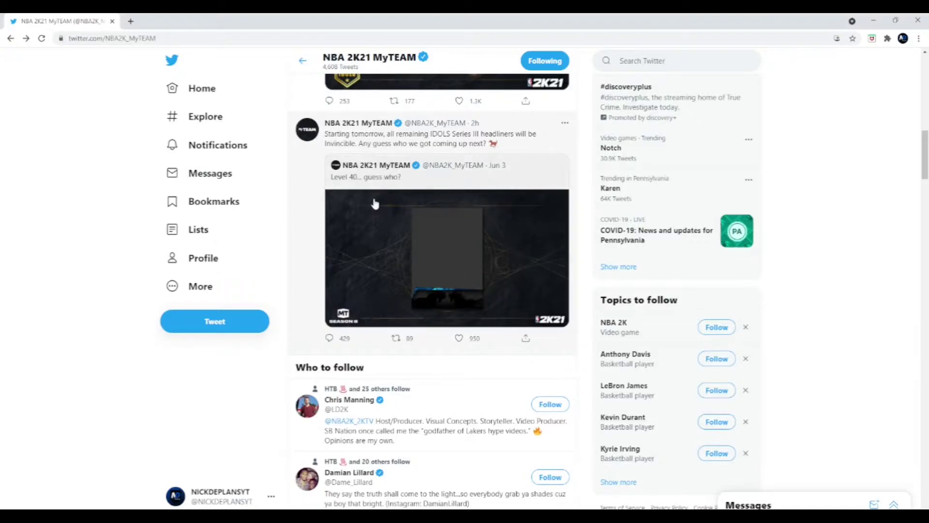
click(476, 176)
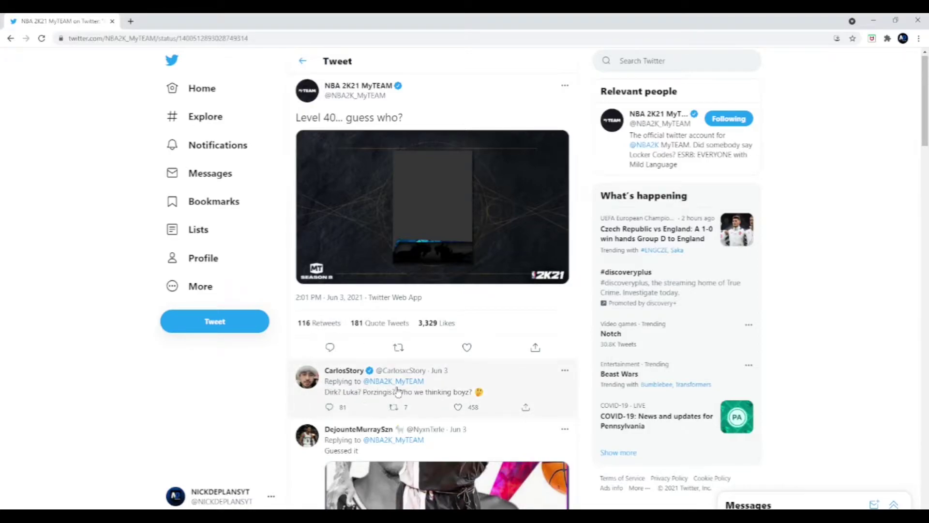
scroll(419, 280, down, 3)
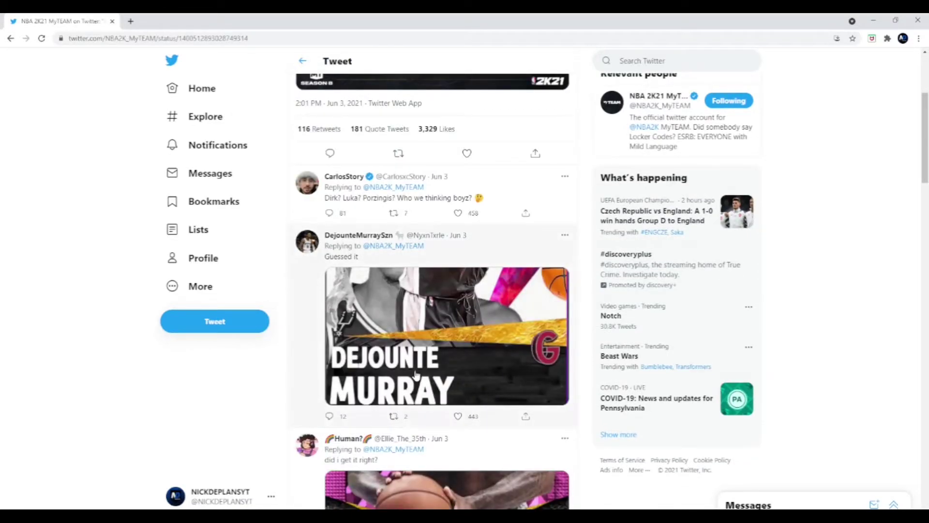
scroll(418, 280, up, 3)
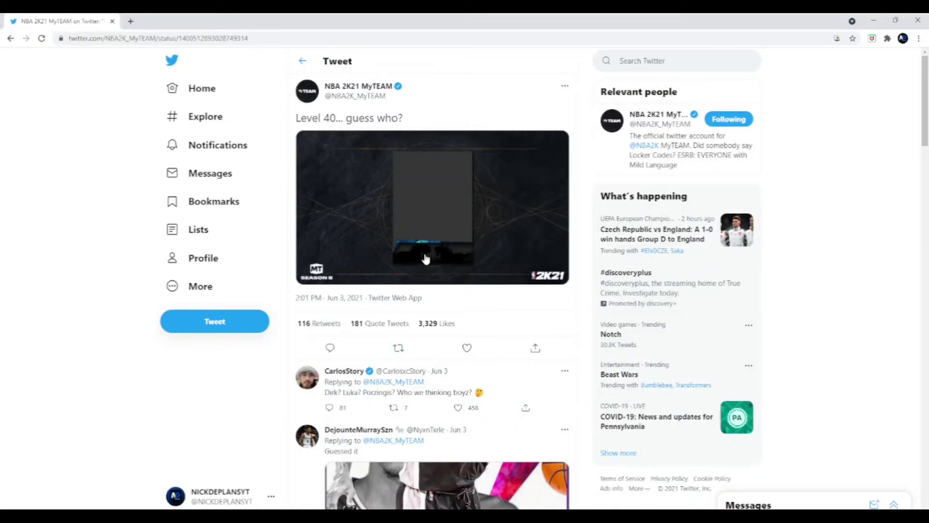
click(298, 65)
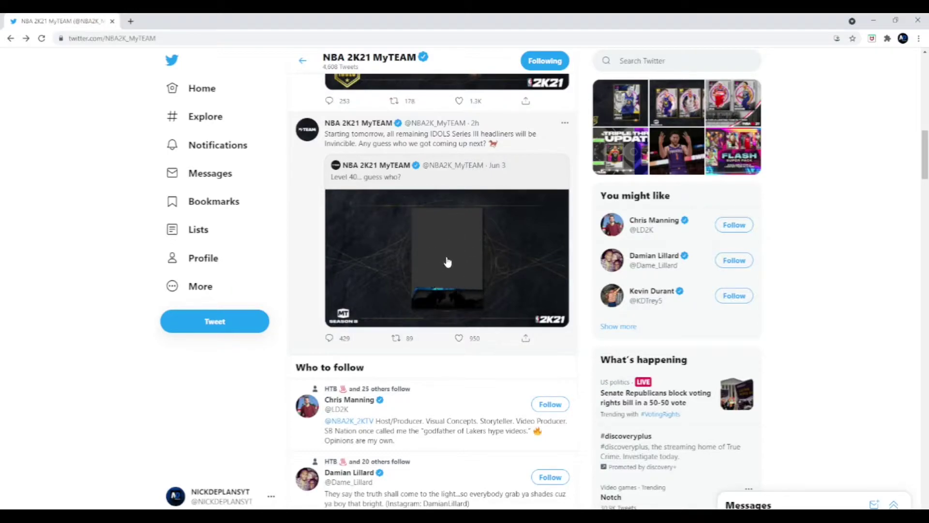
scroll(447, 262, up, 3)
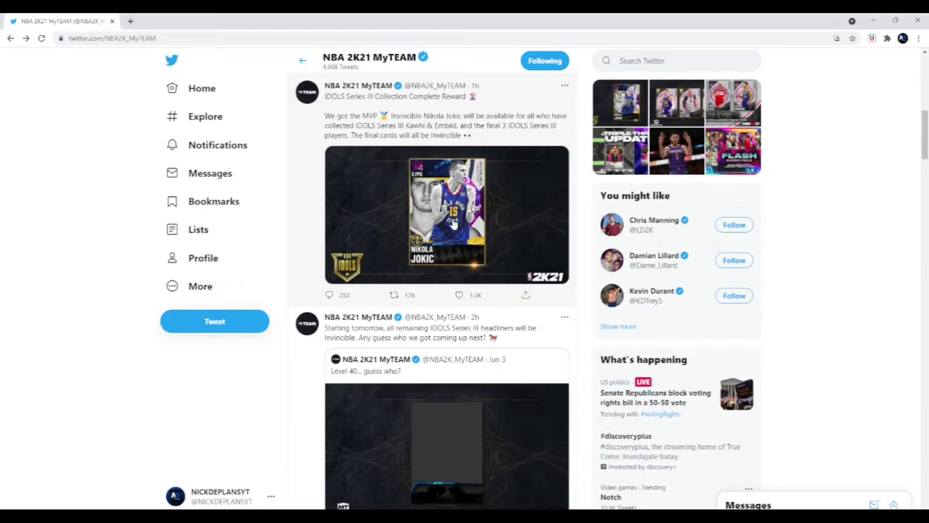
scroll(455, 225, down, 3)
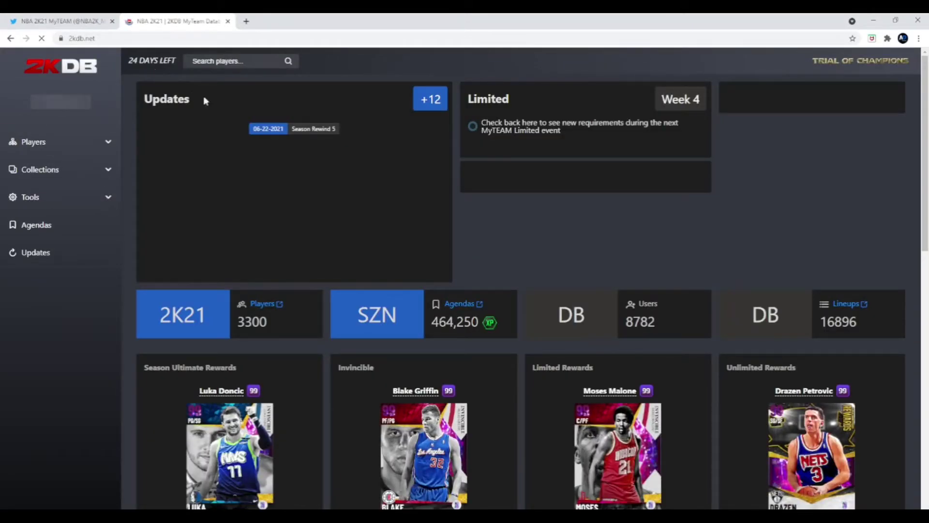
Expand Collections and Players in the 2KDB sidebar and load the Players 2K21 list.
click(64, 168)
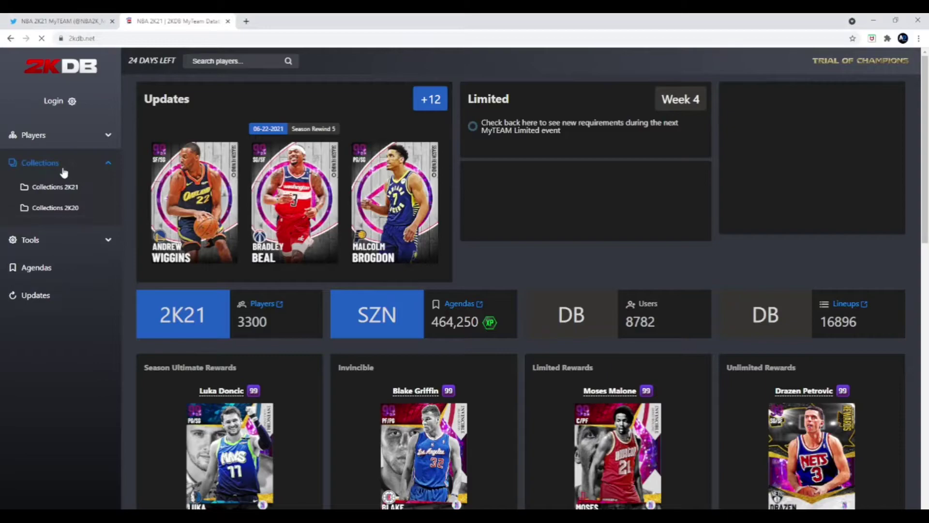
click(63, 142)
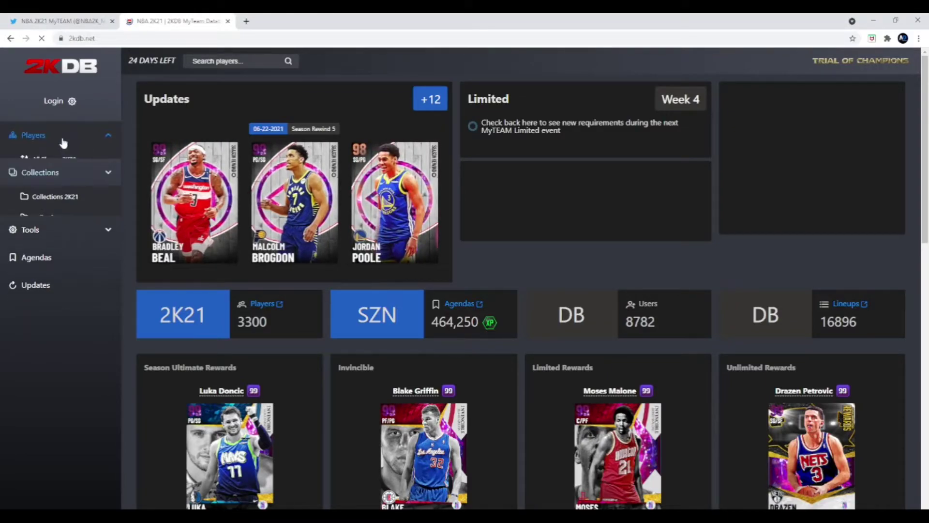
click(35, 159)
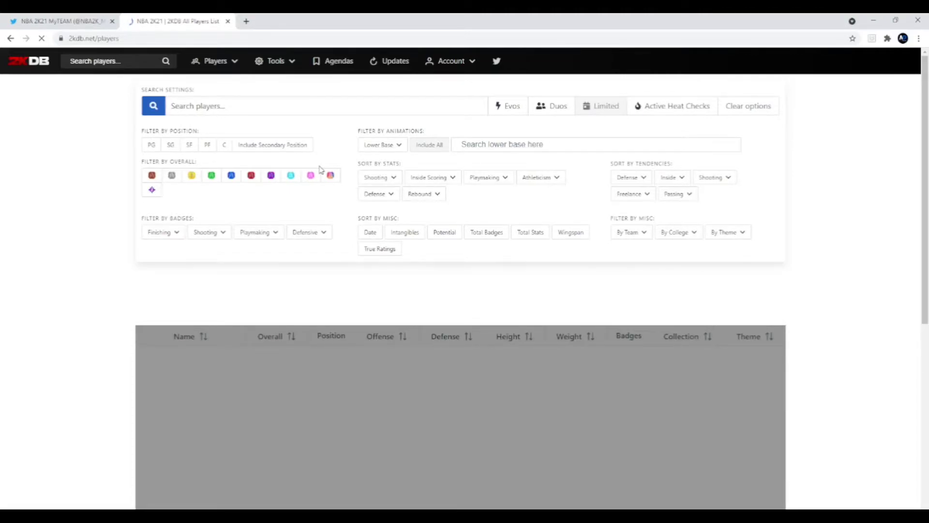
scroll(320, 168, down, 2)
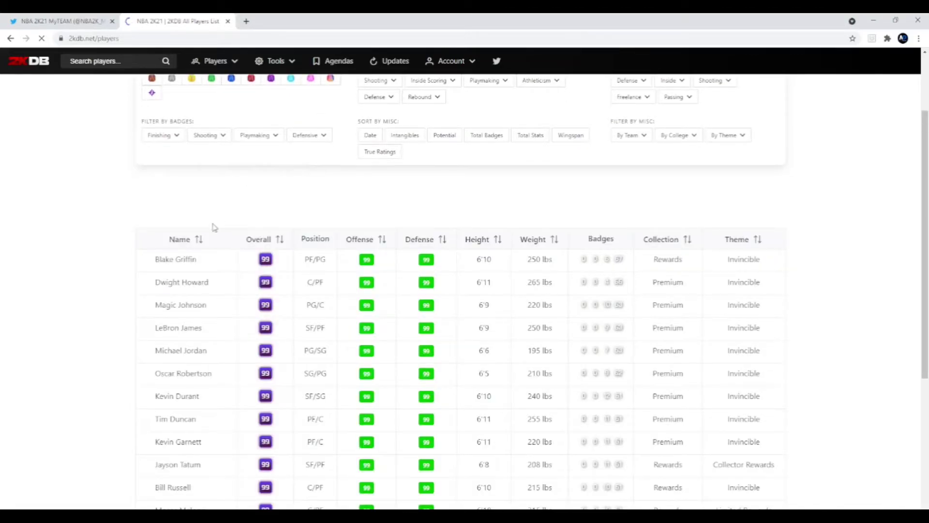
scroll(195, 328, down, 1)
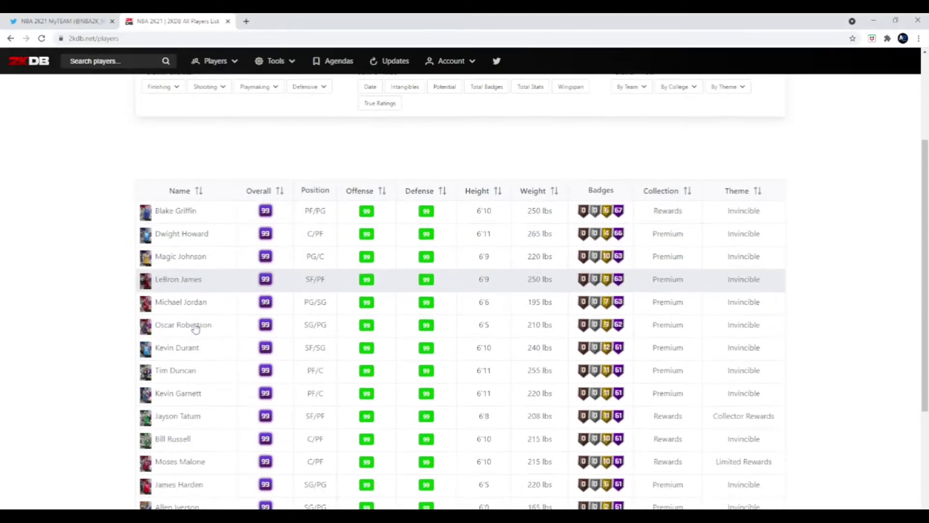
scroll(194, 328, down, 1)
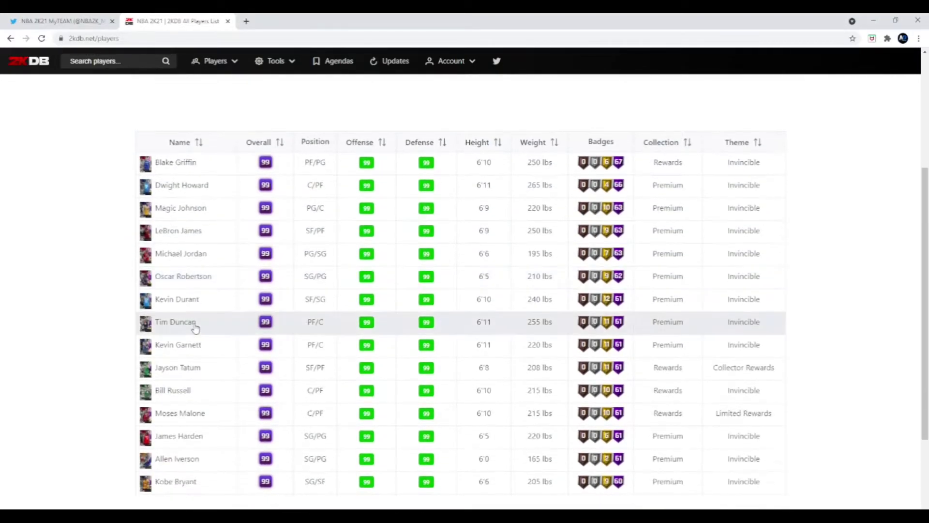
scroll(195, 328, down, 1)
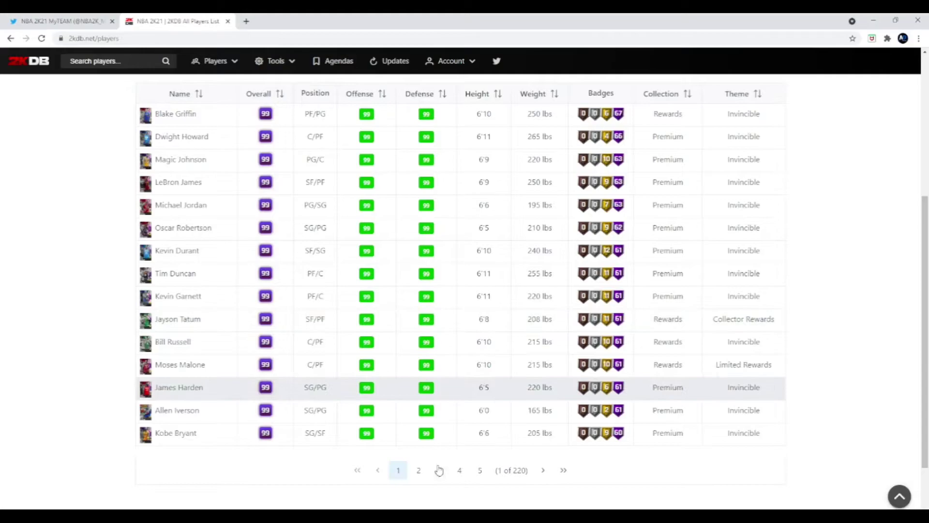
click(418, 471)
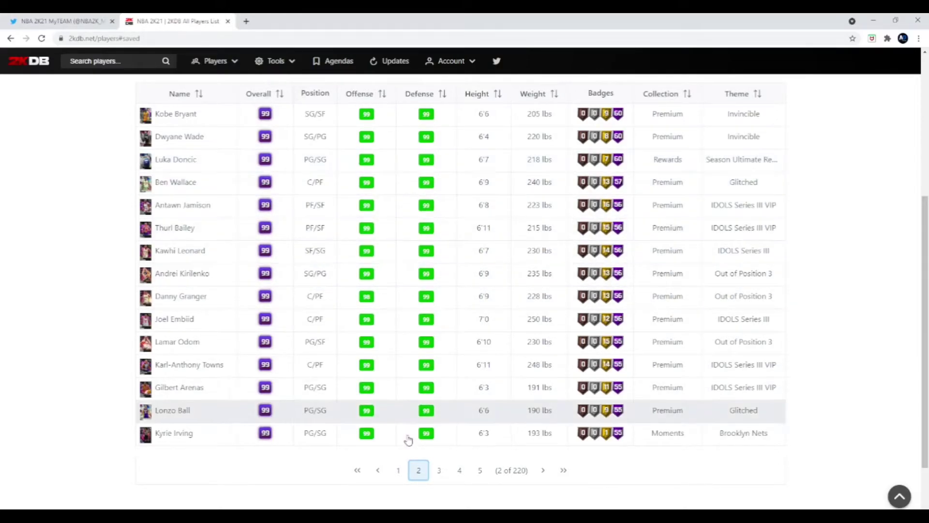
click(439, 470)
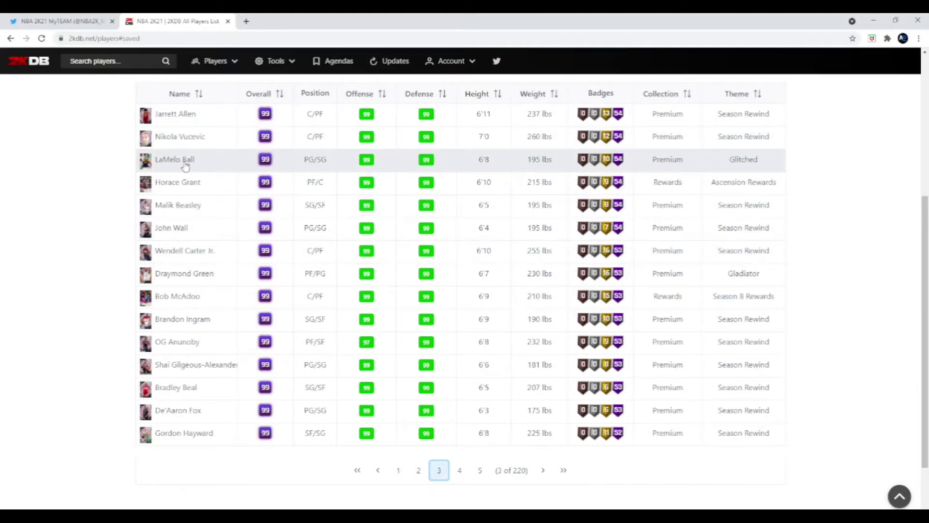
click(455, 473)
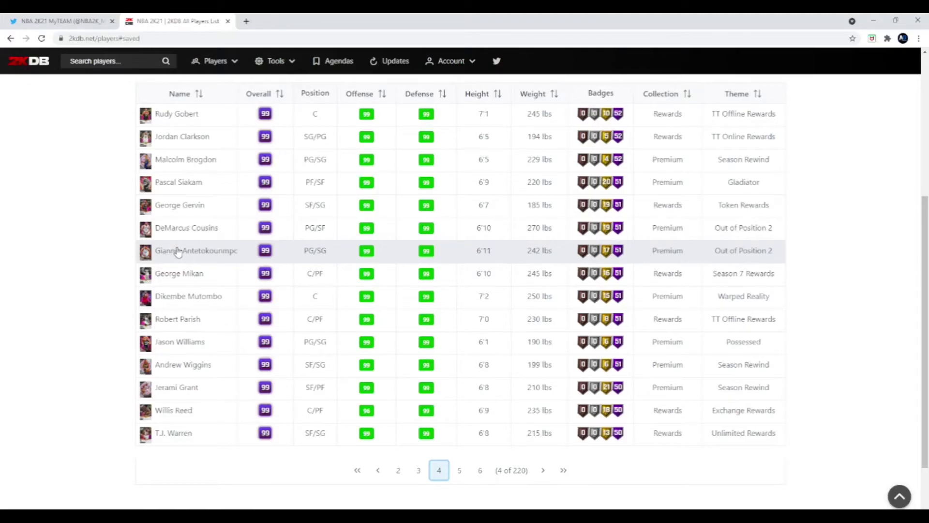
click(460, 471)
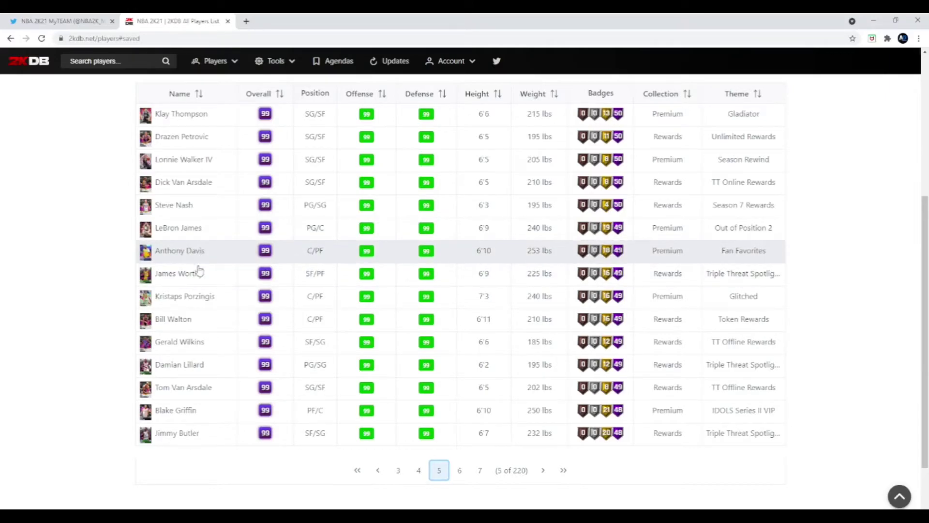
click(459, 471)
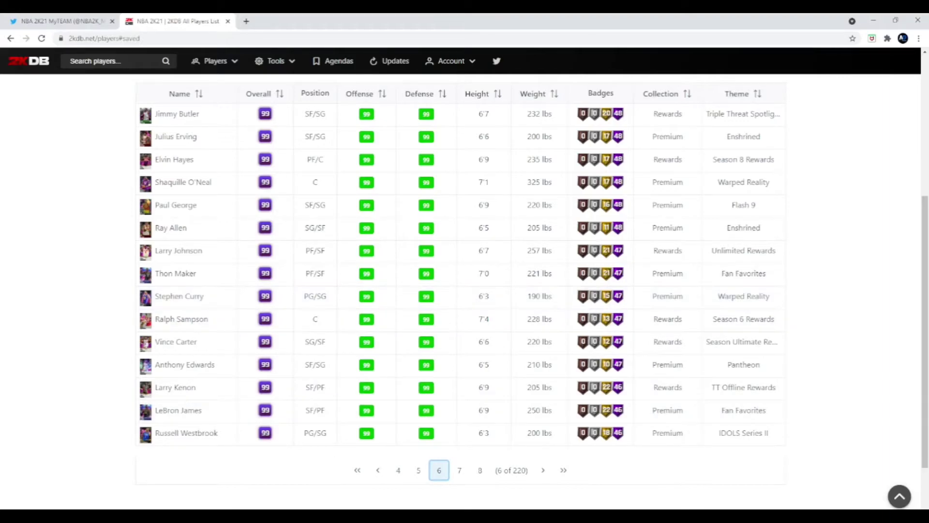
click(359, 475)
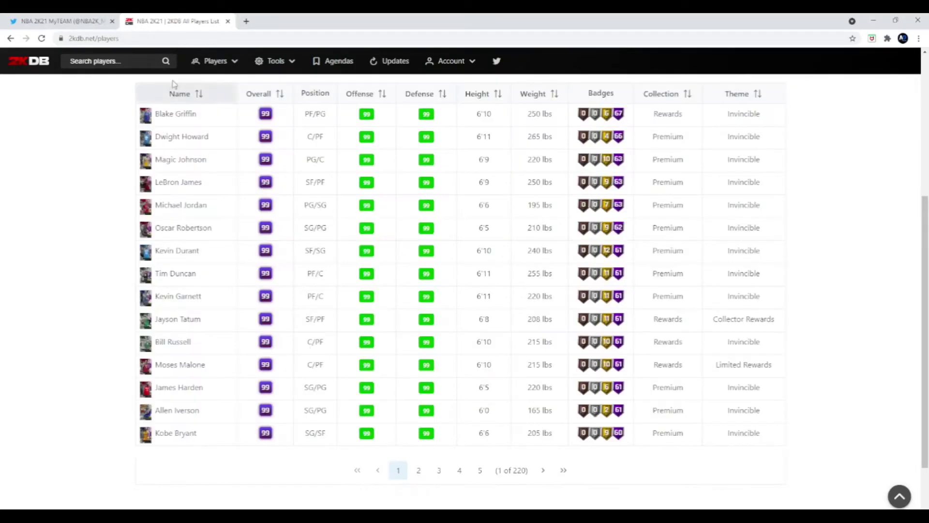
click(459, 471)
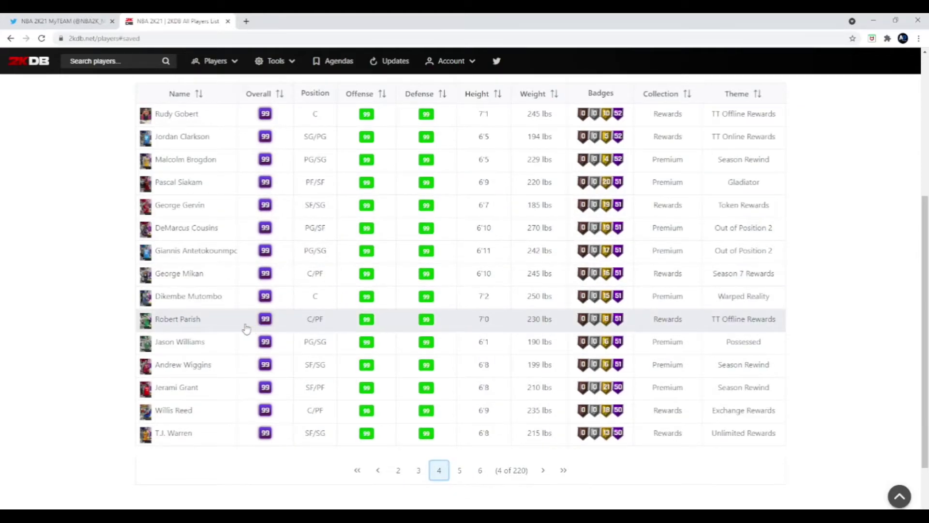
click(456, 470)
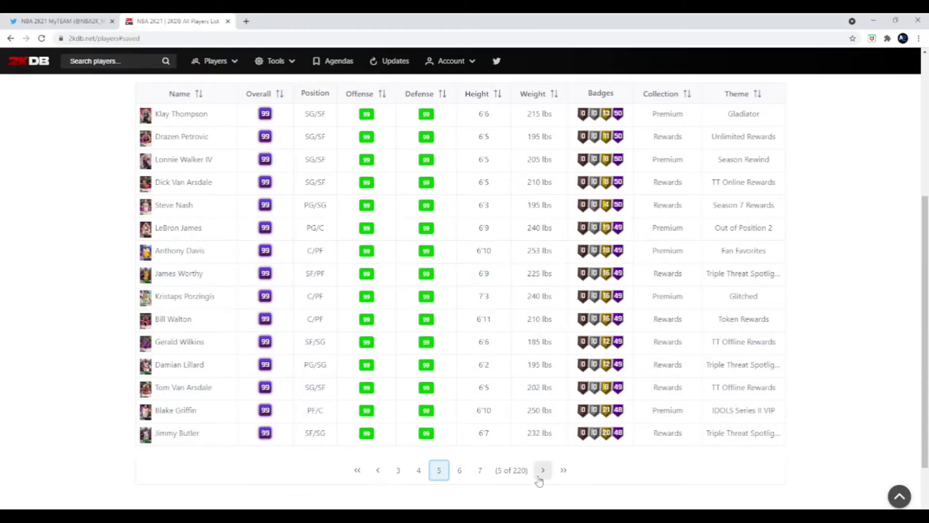
click(459, 471)
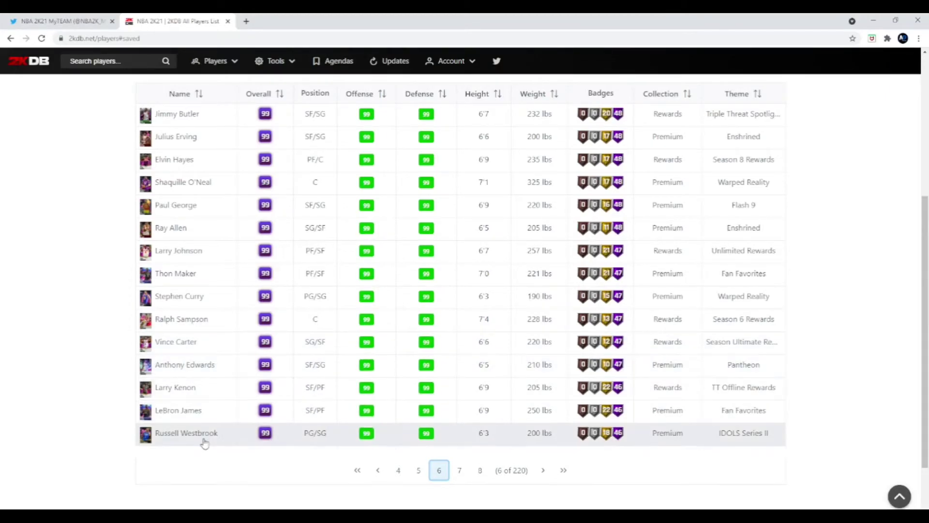
click(457, 473)
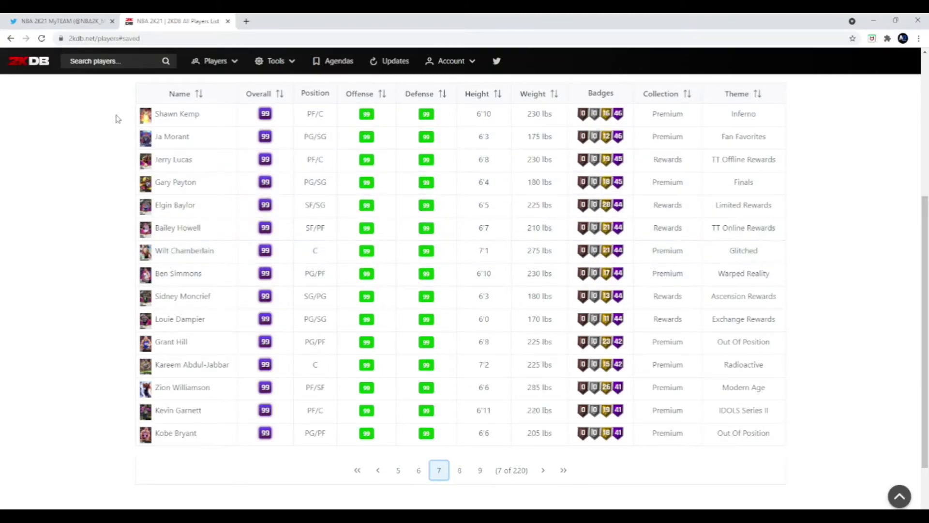
click(363, 472)
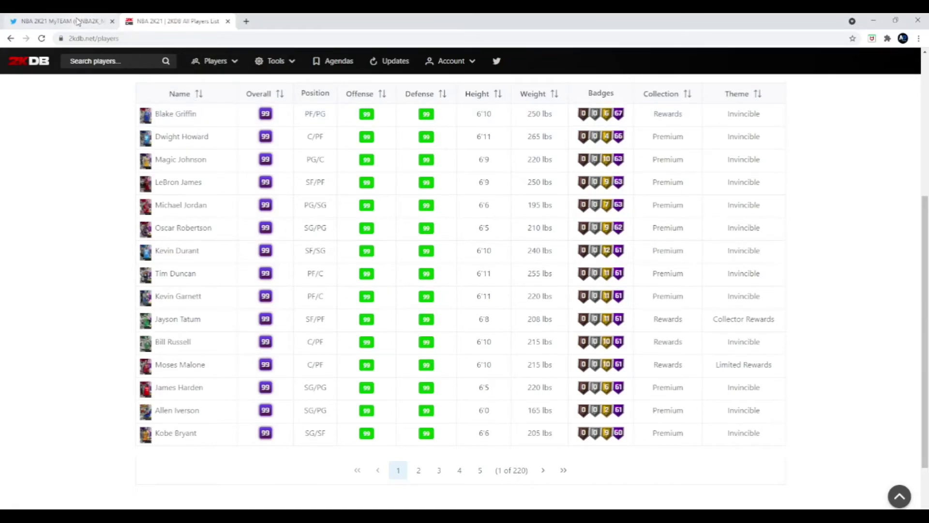
Return to the MyTEAM Twitter tab and follow Kevin Durant from 'You might like'.
click(100, 20)
scroll(567, 351, up, 4)
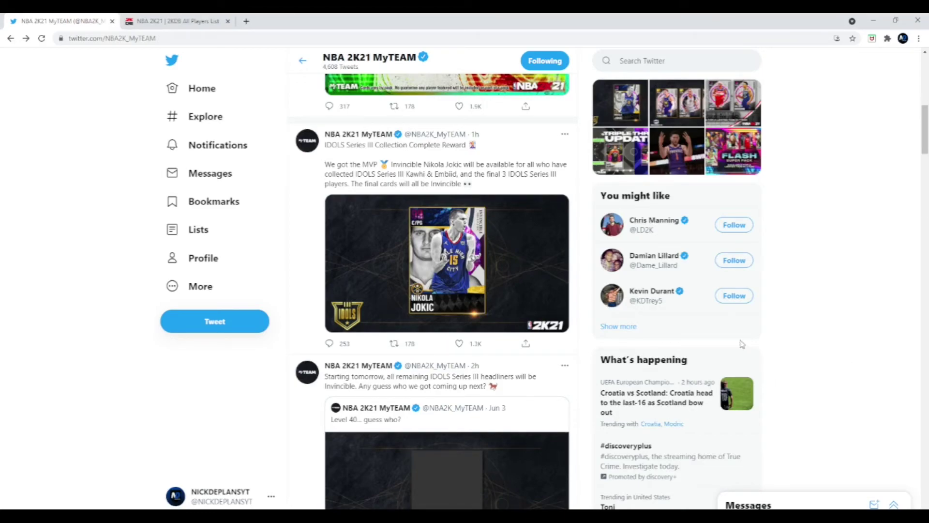
click(734, 300)
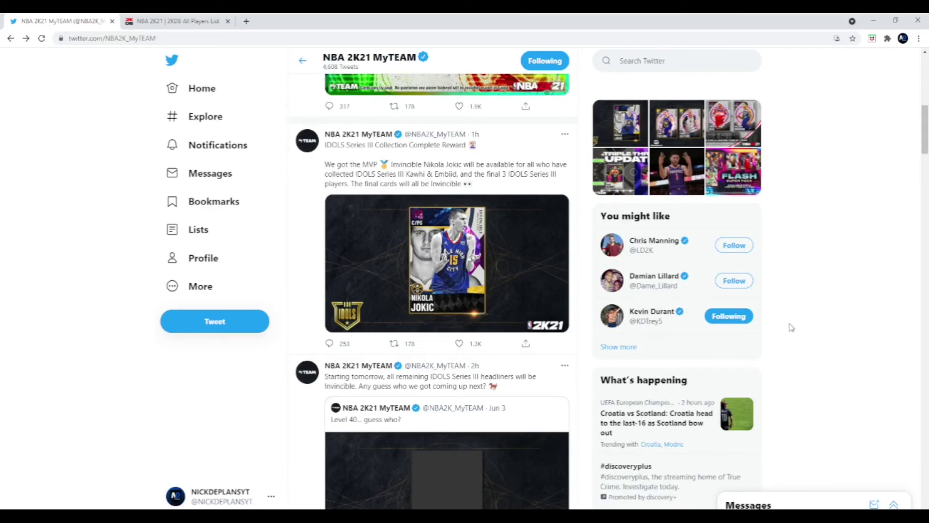
scroll(790, 316, down, 1)
scroll(790, 316, down, 1)
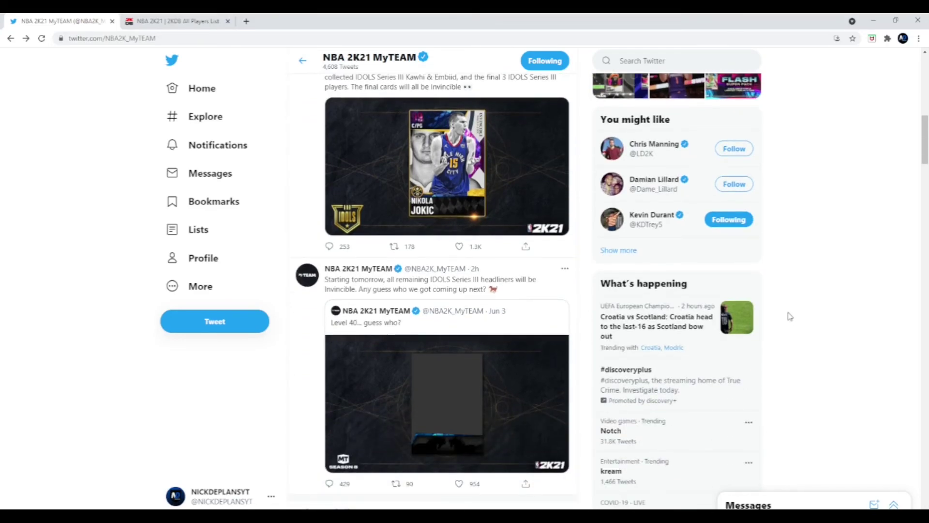